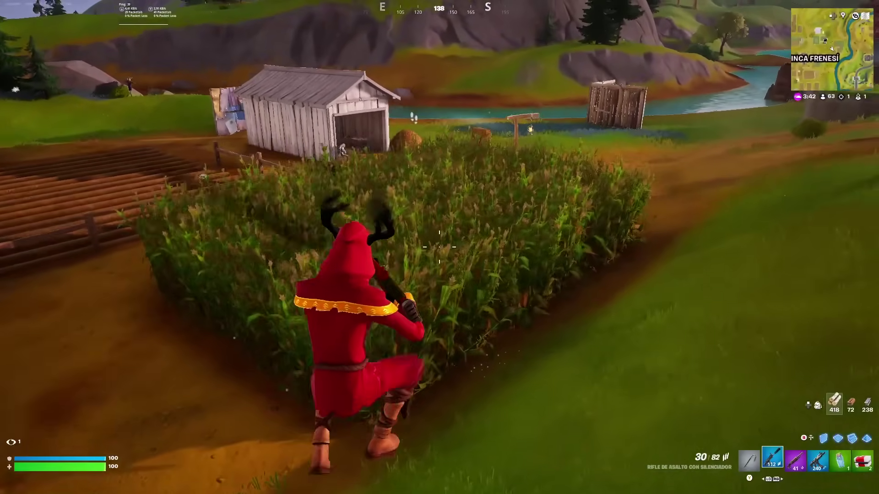
key(3)
key(w)
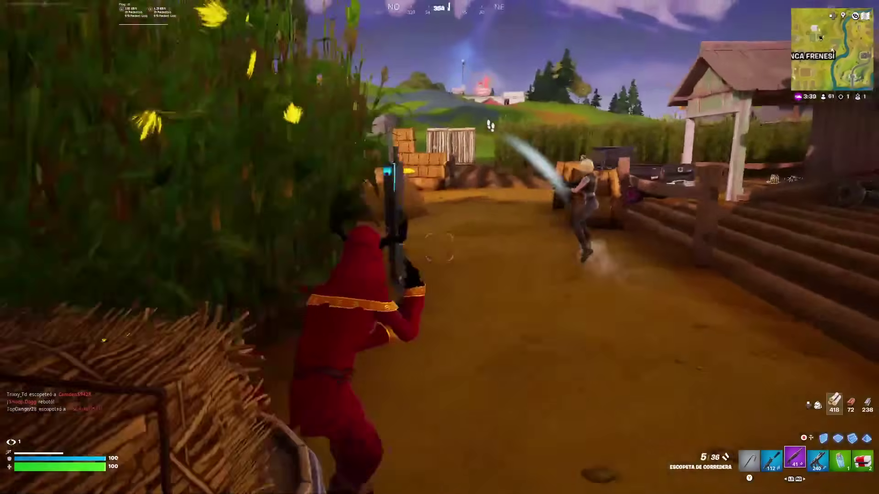
click(440, 247)
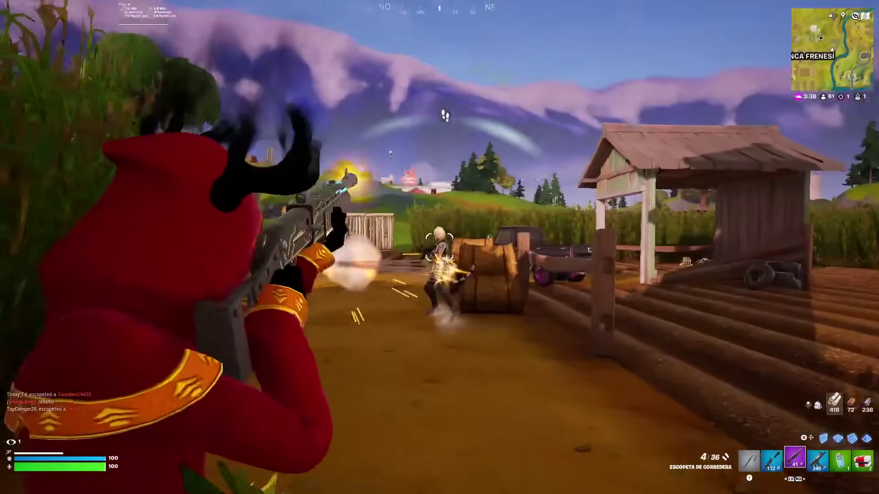
key(q)
click(439, 247)
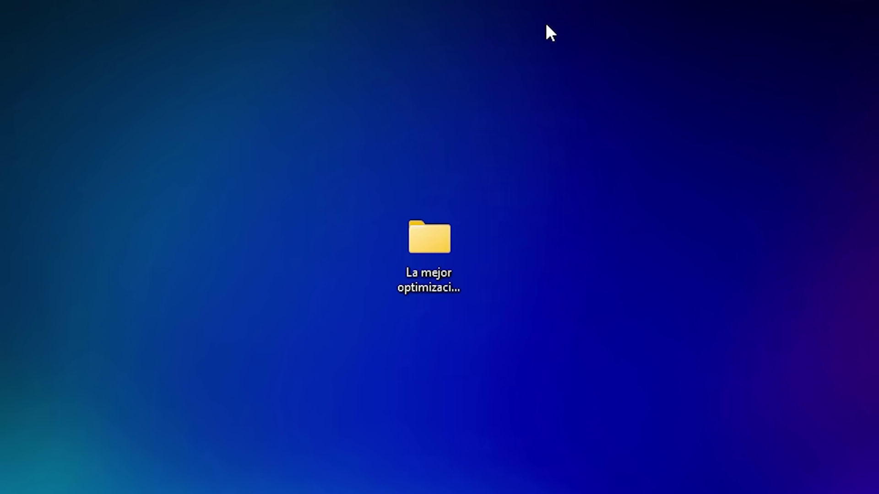
Step: Open the "La mejor optimizacion de fortnite" folder on the desktop and its Antimicro subfolder
drag(547, 11, 324, 410)
key(Return)
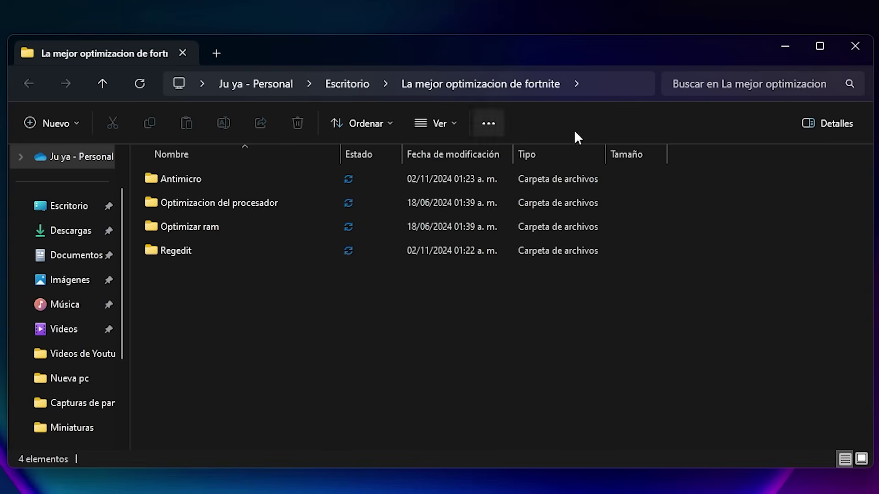
drag(494, 388, 297, 185)
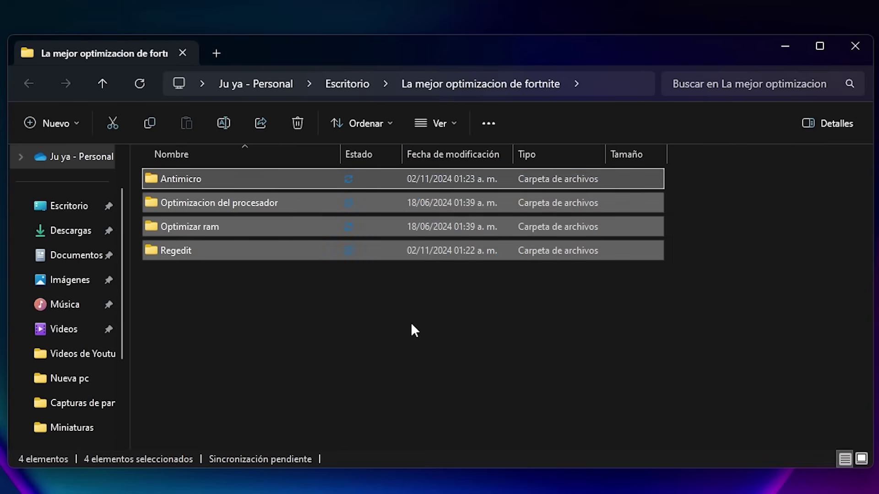
click(412, 325)
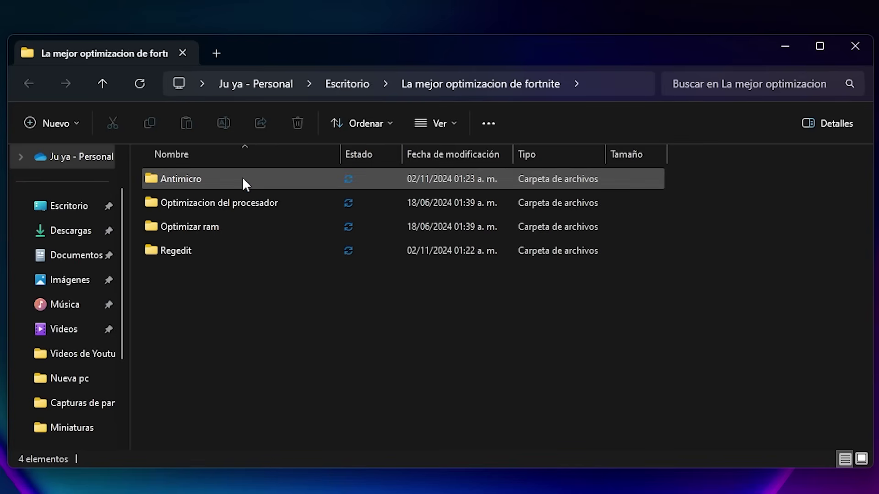
mouse_move(234, 185)
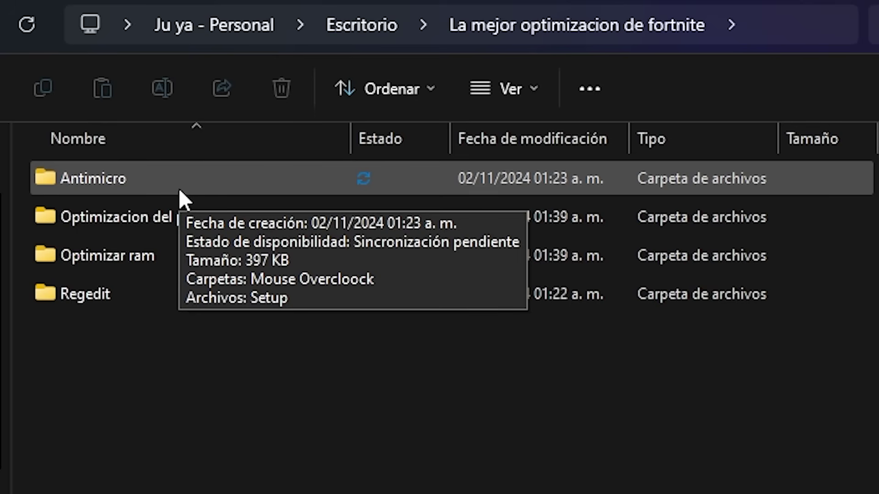
double_click(180, 190)
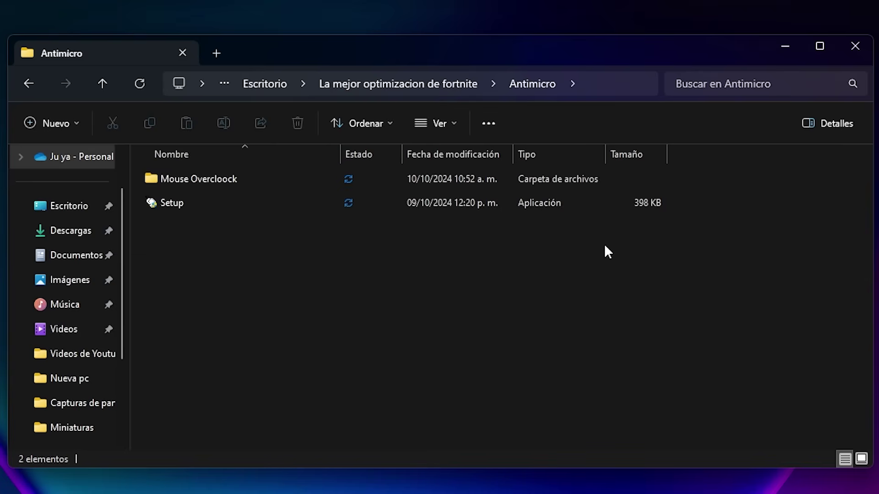
drag(604, 246, 164, 174)
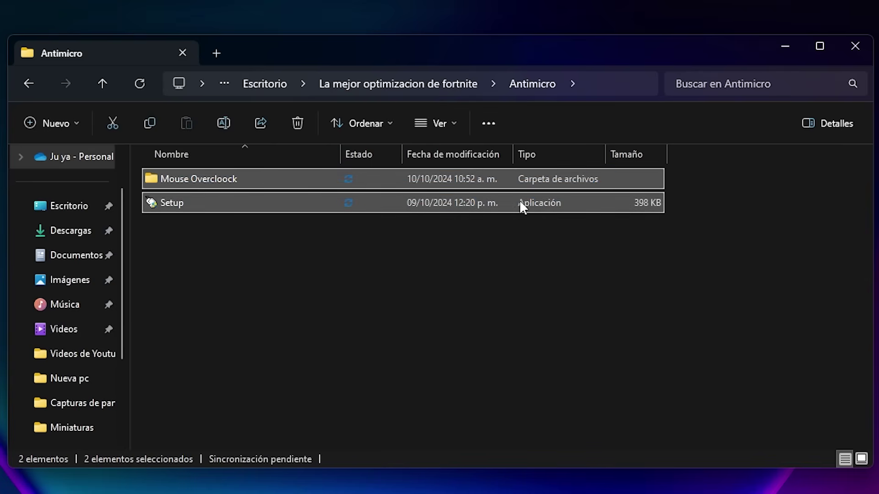
click(731, 264)
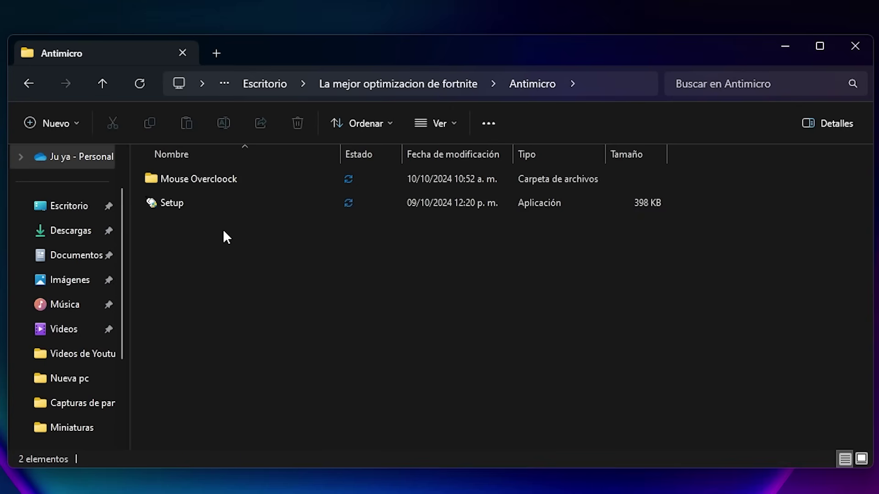
Step: Launch the Setup application from the Antimicro folder and list All USB devices
double_click(186, 210)
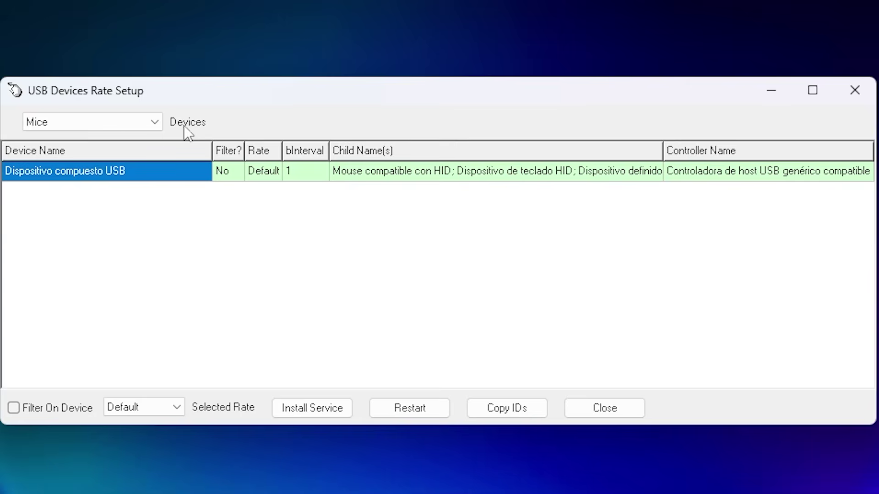
click(149, 128)
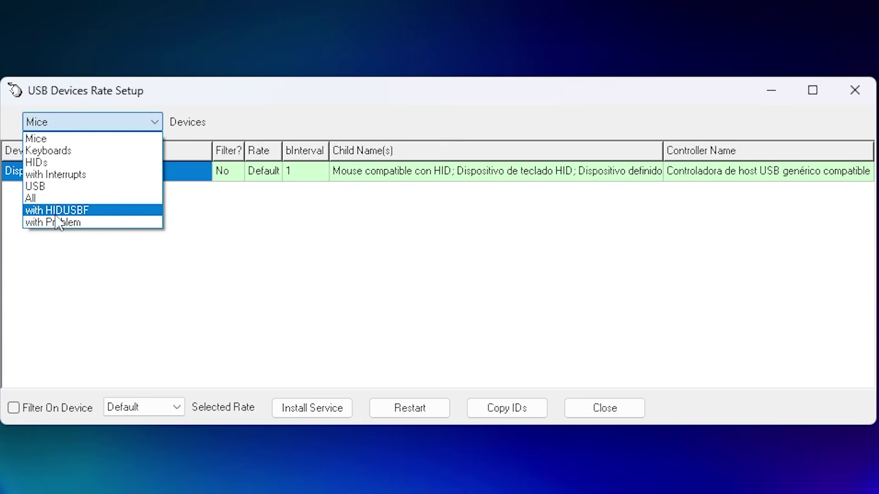
click(46, 198)
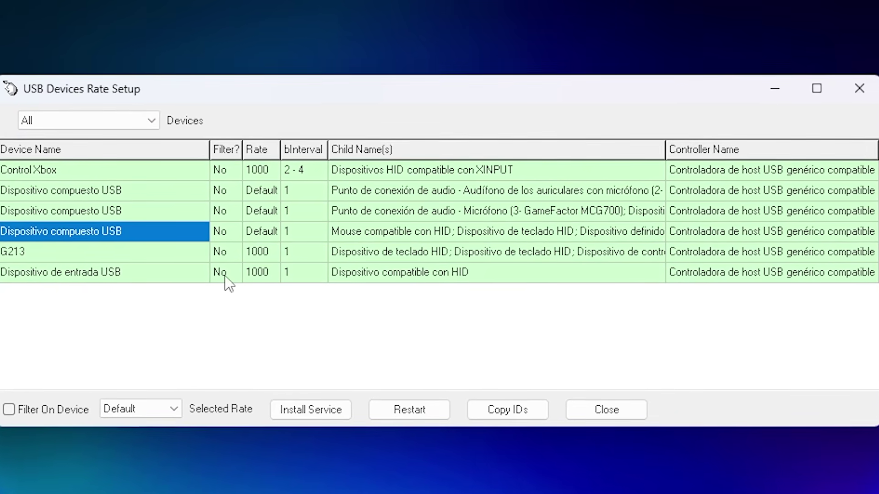
Step: Set the selected rate of the Control Xbox device to 1000
click(259, 171)
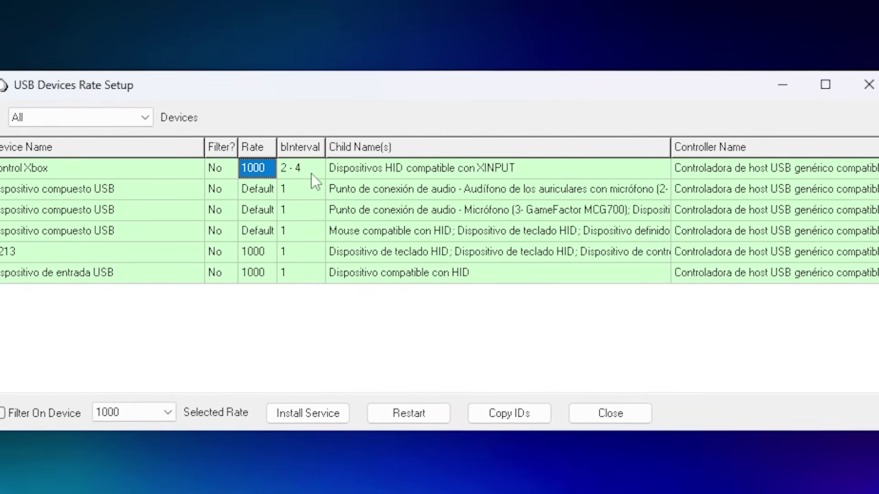
click(168, 412)
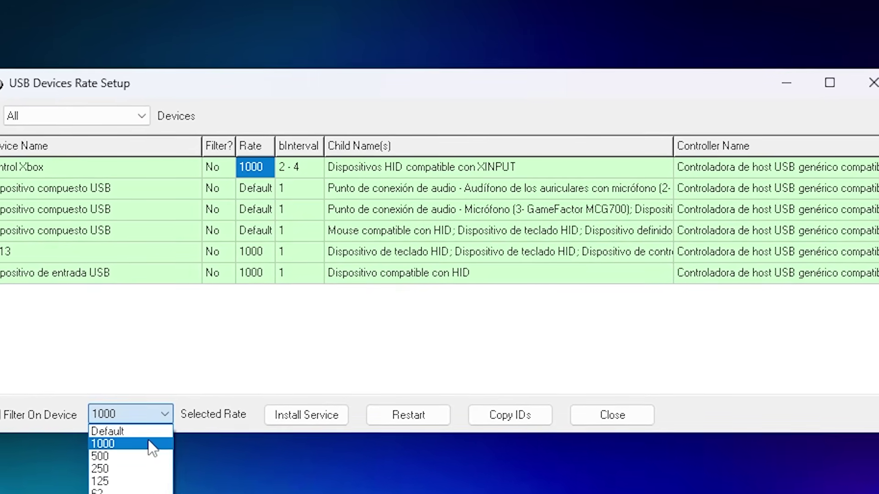
click(124, 451)
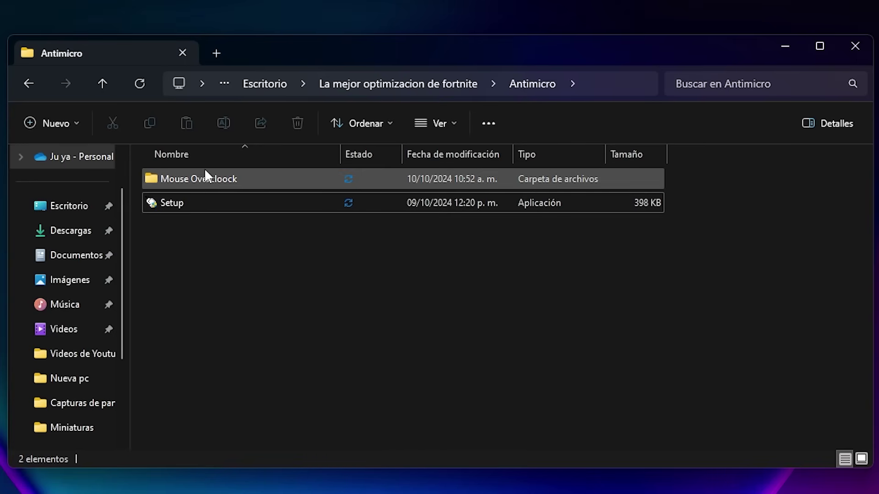
Step: Open the Mouse Overcloock folder and select the 1000hz script
double_click(249, 178)
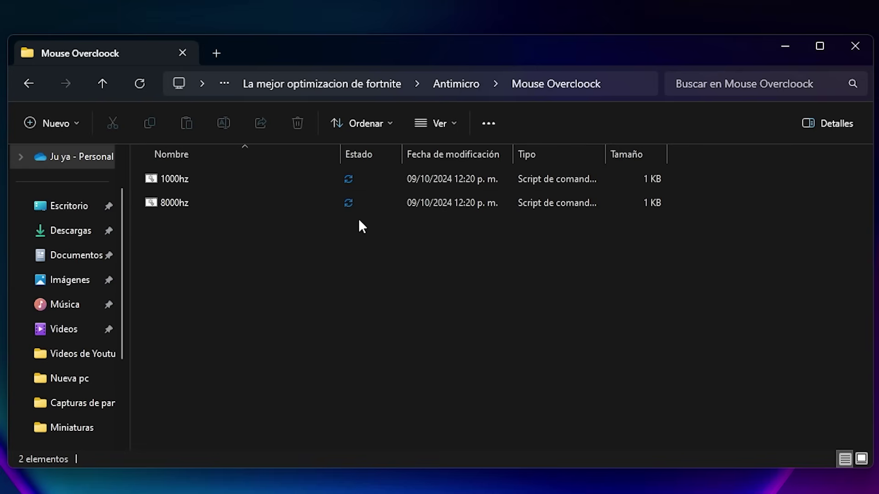
drag(778, 262, 179, 188)
click(327, 243)
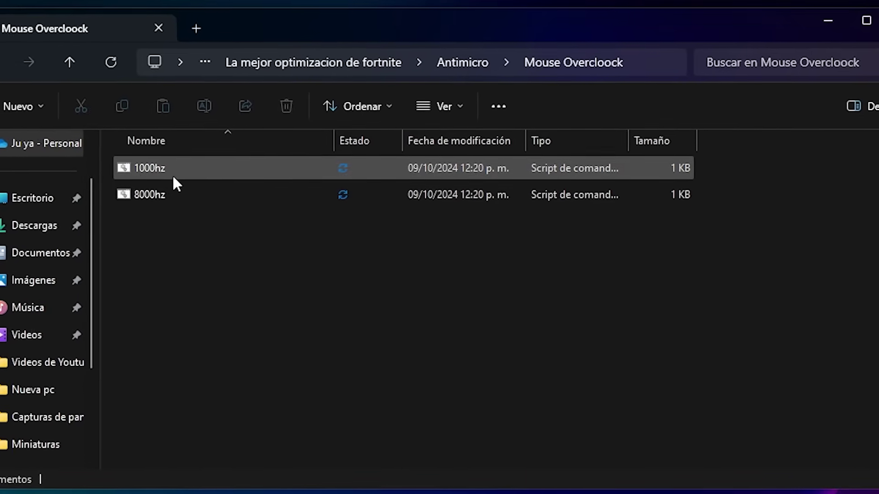
click(179, 171)
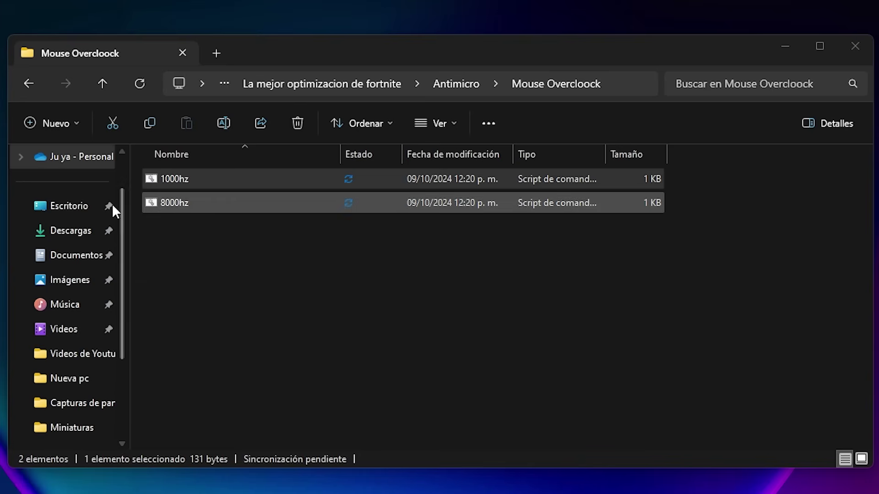
Step: Return to the main optimization folder and open the "Optimizacion del procesador" folder
click(279, 83)
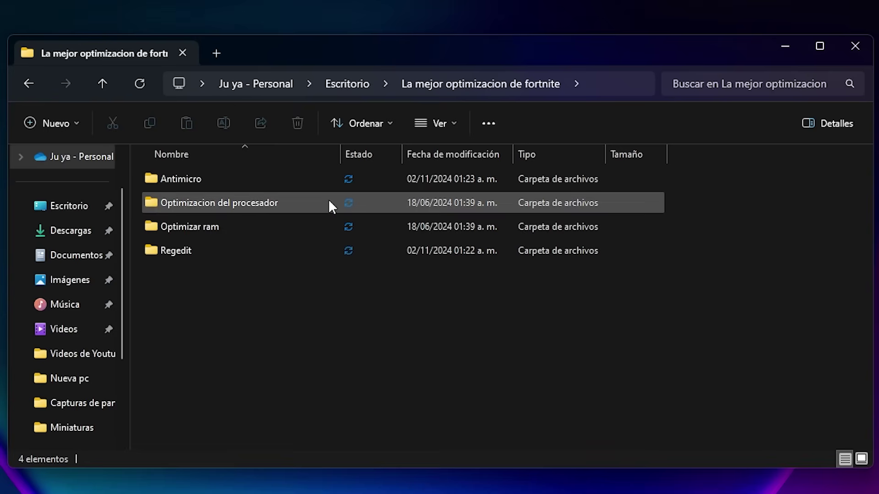
double_click(284, 208)
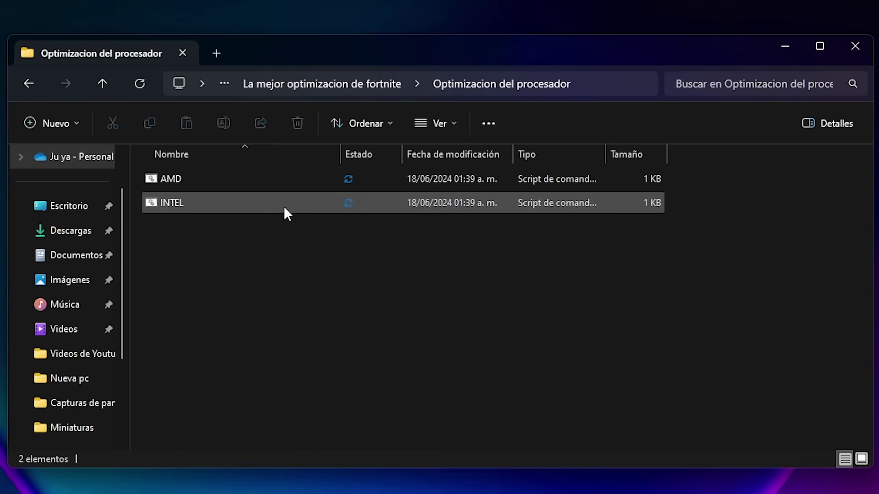
drag(667, 264, 208, 212)
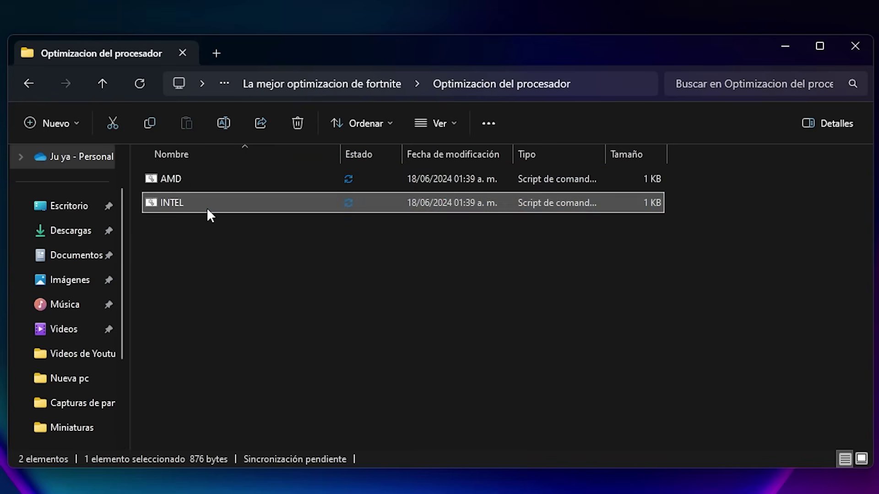
click(247, 246)
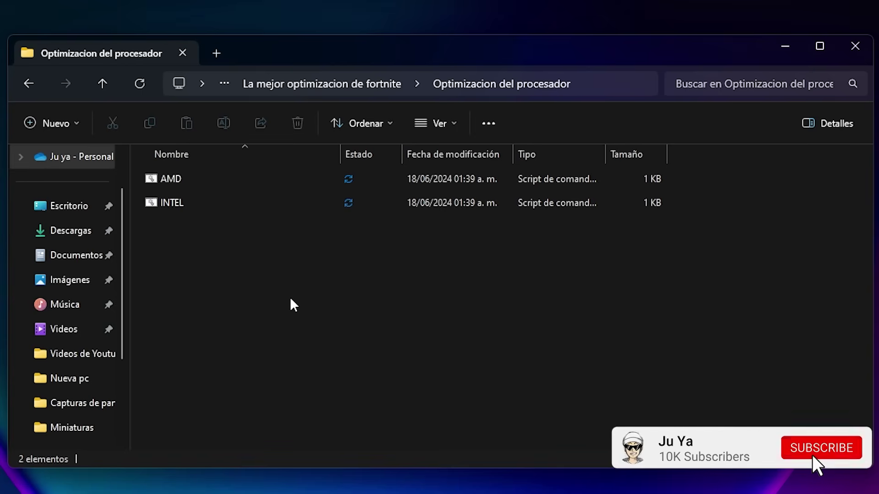
Step: Run the AMD processor script through to its end and bring up the option to run it as administrator
double_click(197, 180)
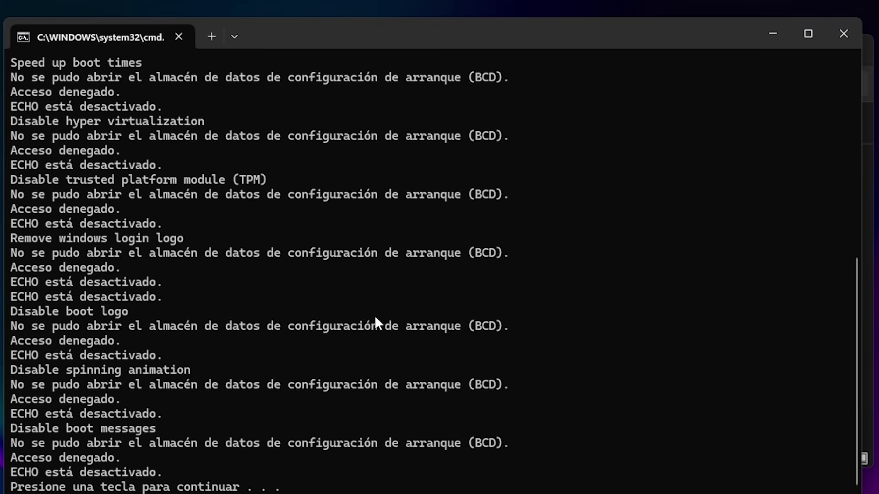
key(Return)
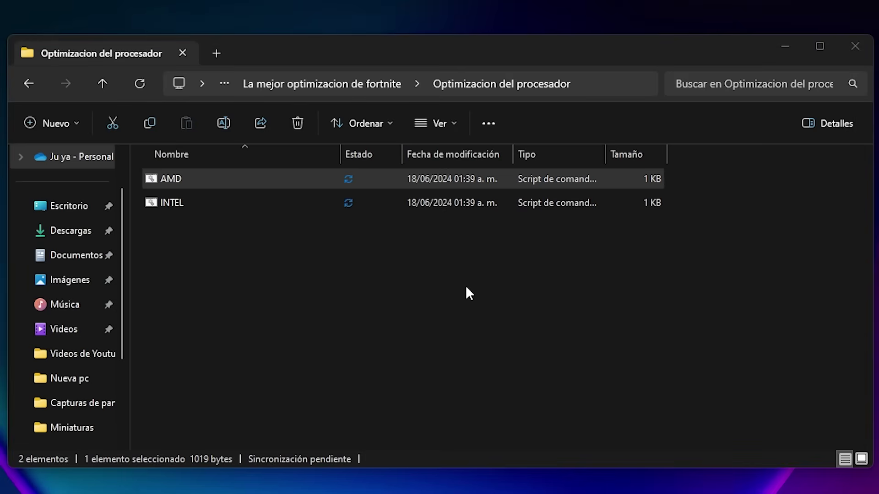
right_click(187, 180)
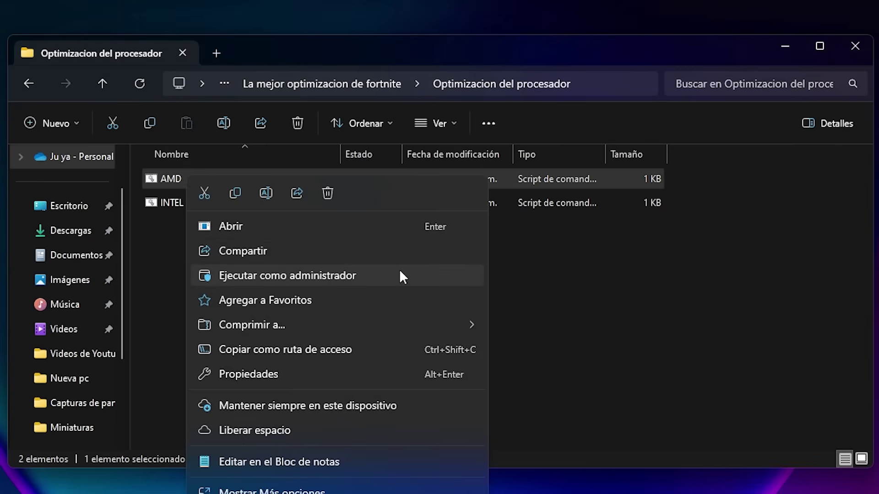
Step: Go back to the main optimization folder and open the "Optimizar ram" folder
key(alt+Up)
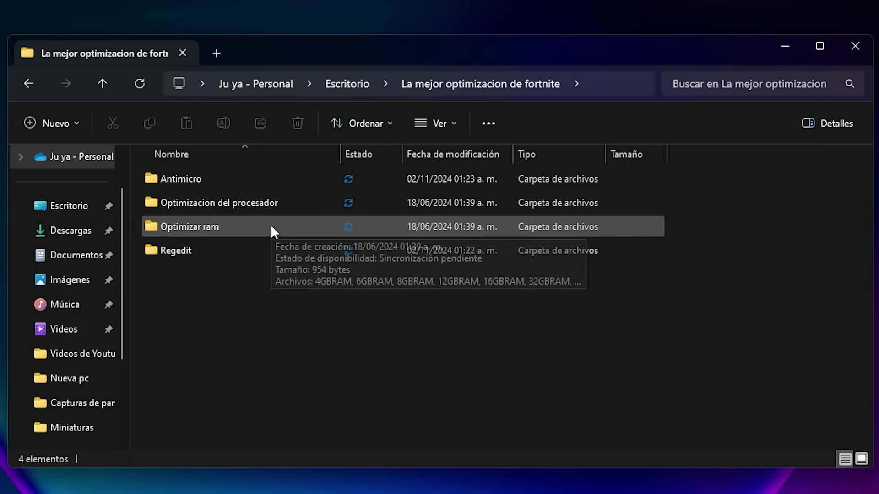
double_click(272, 227)
drag(545, 382, 184, 182)
click(494, 378)
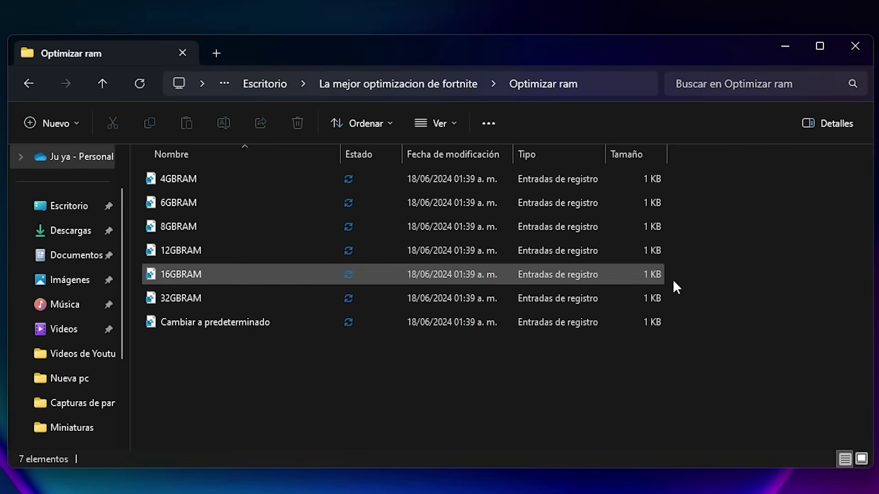
Step: Run the 16GBRAM registry file and confirm adding its values to the registry
double_click(205, 277)
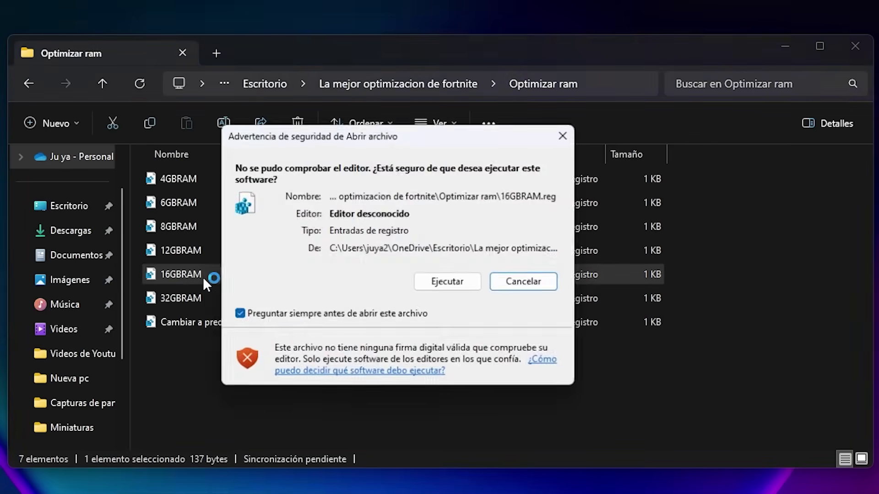
click(459, 283)
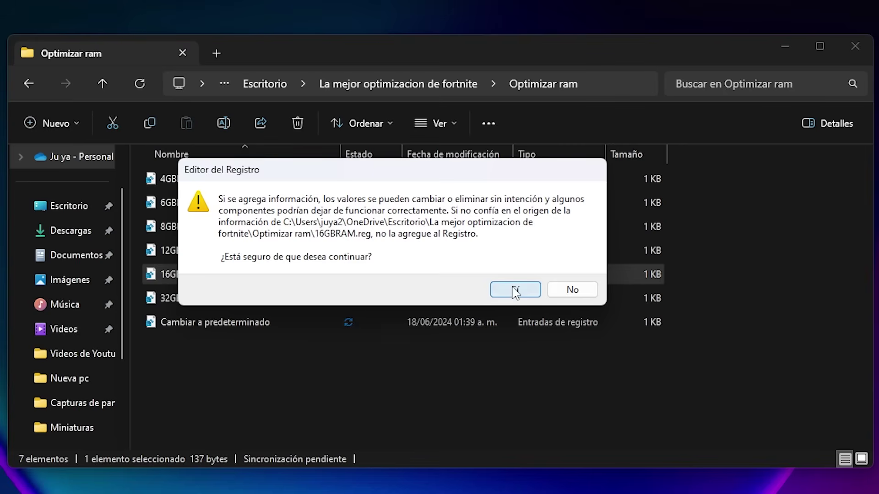
click(515, 291)
click(558, 270)
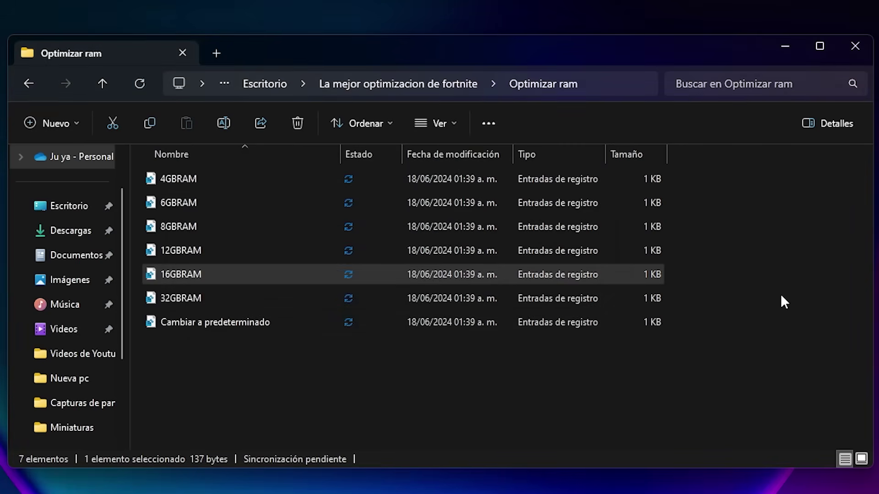
Step: Leave the RAM files and open the Regedit folder within the main optimization folder
drag(780, 294, 455, 162)
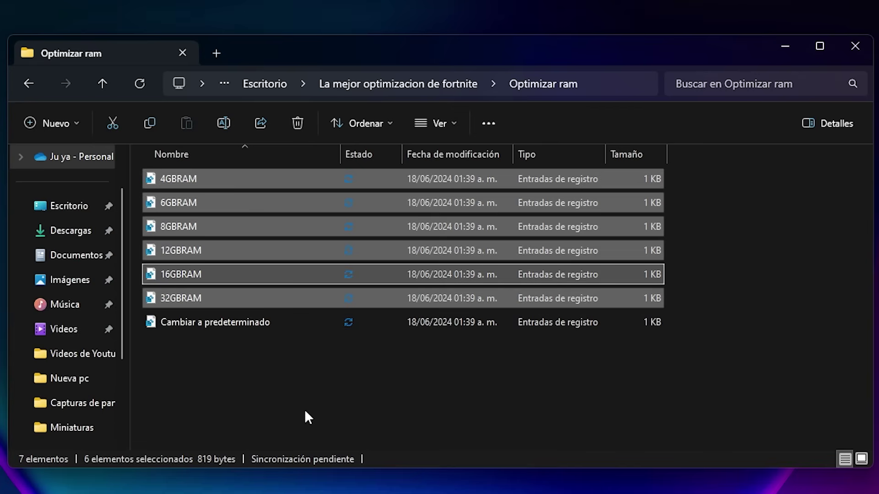
key(alt+Up)
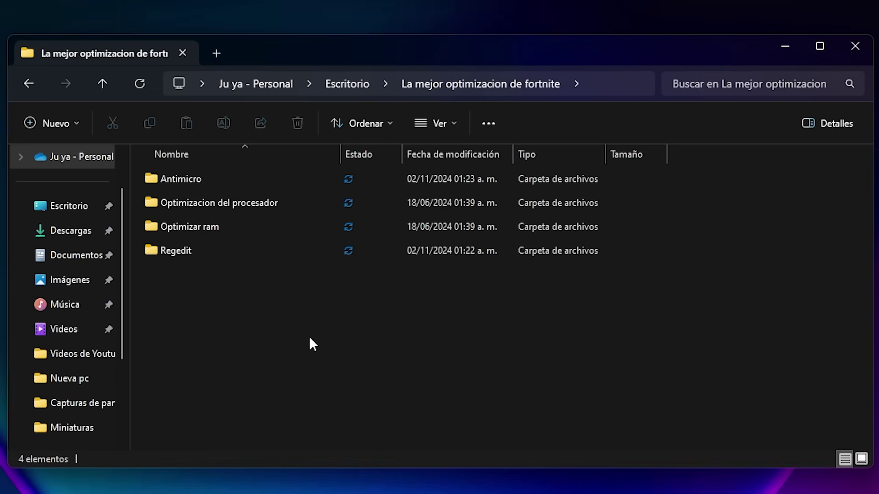
double_click(254, 251)
drag(506, 265, 179, 175)
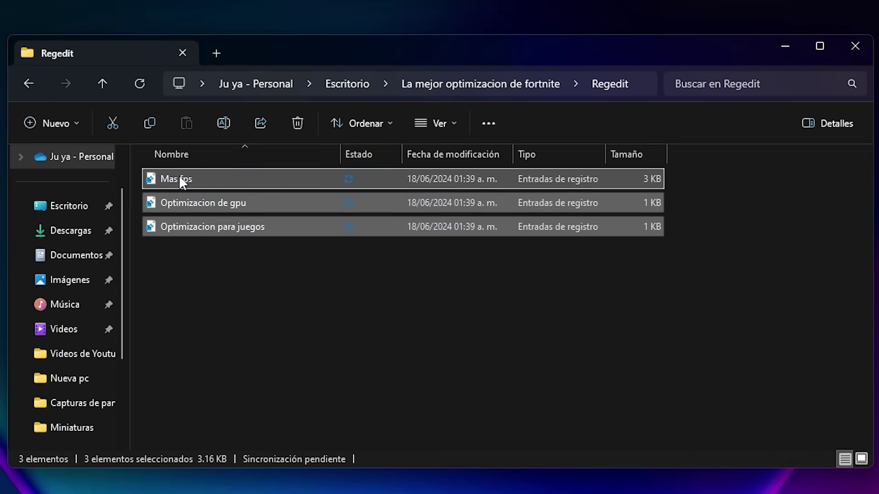
click(311, 311)
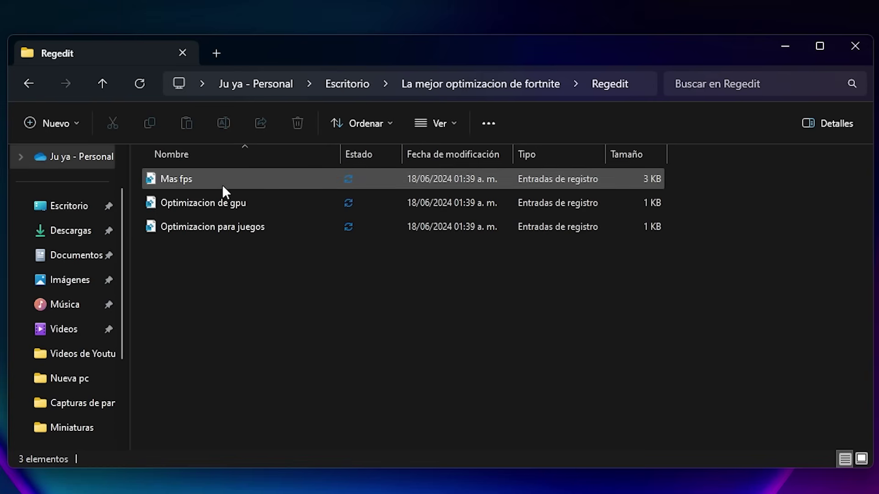
Step: Run the "Mas fps" registry file and confirm adding its values to the registry
double_click(222, 185)
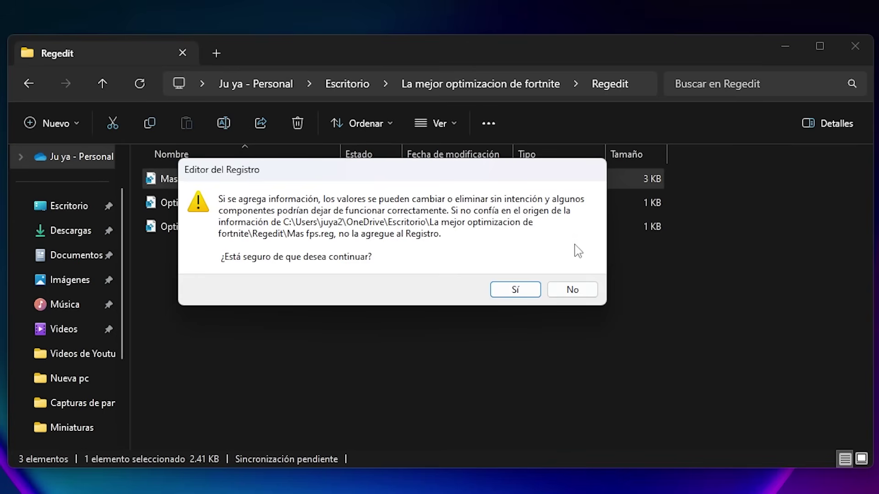
click(509, 297)
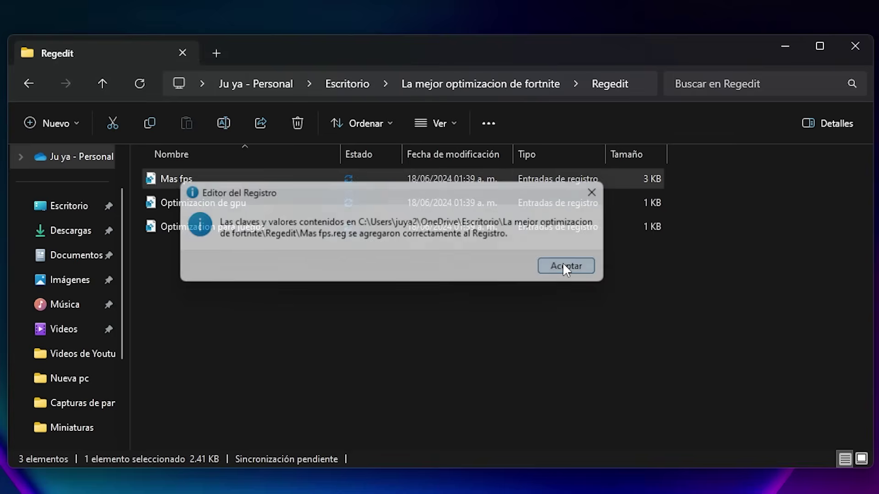
click(562, 262)
drag(739, 193, 176, 205)
key(F2)
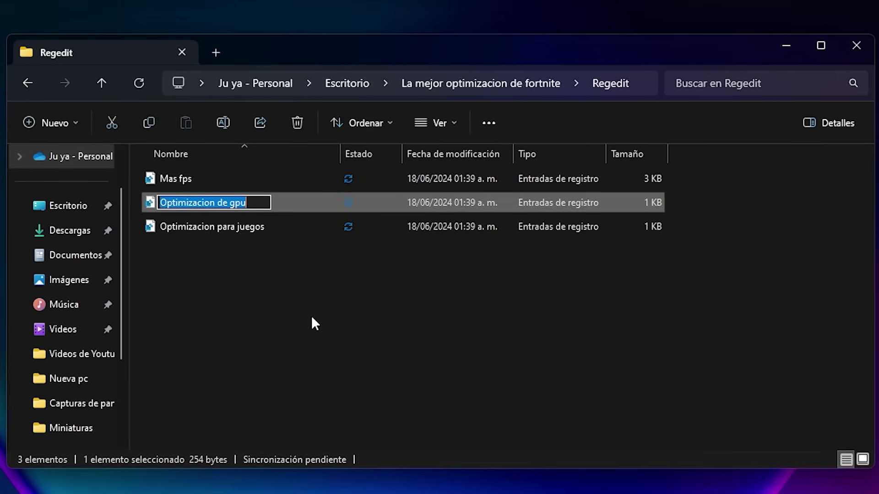
click(311, 316)
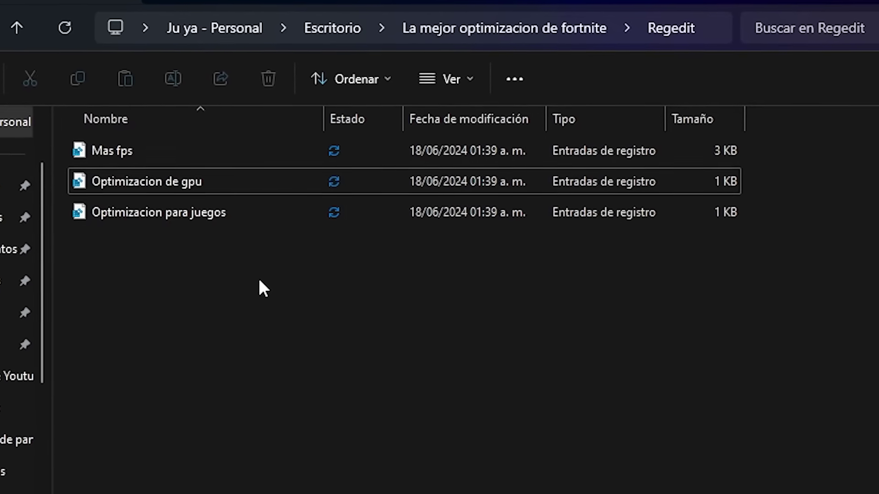
click(193, 172)
drag(284, 256, 122, 204)
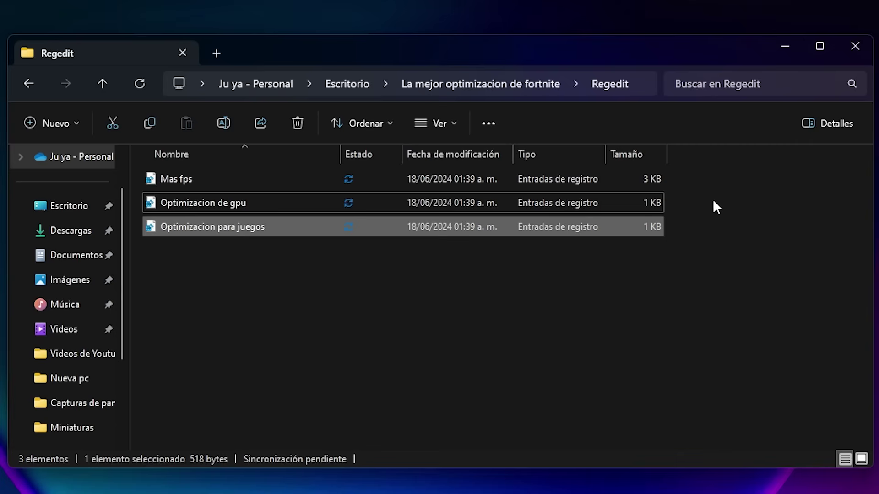
drag(717, 207, 579, 165)
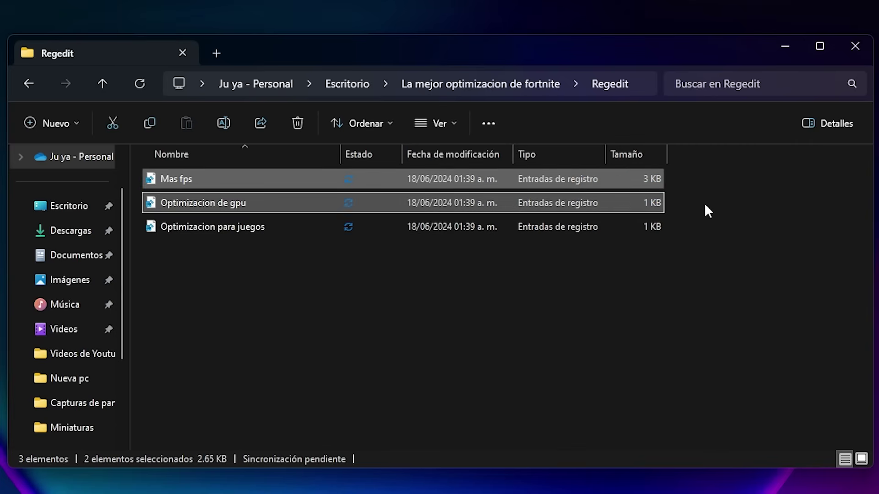
click(708, 205)
drag(722, 231, 157, 224)
click(277, 255)
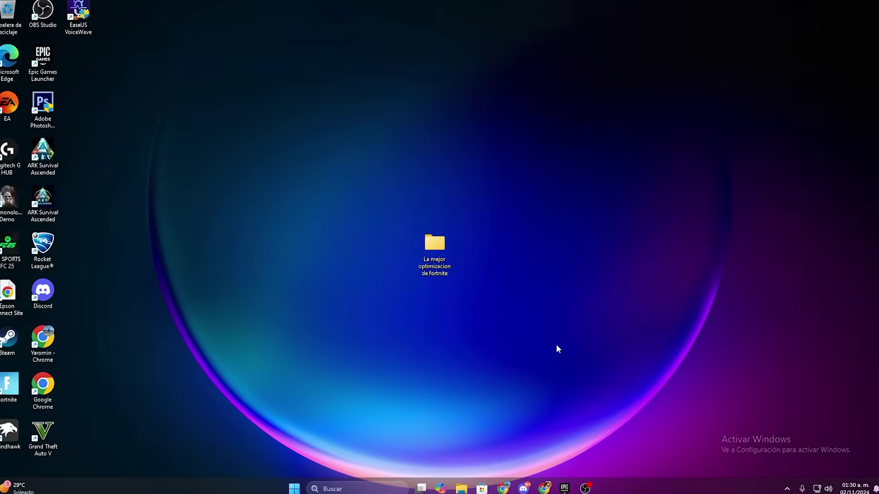
drag(581, 356, 310, 144)
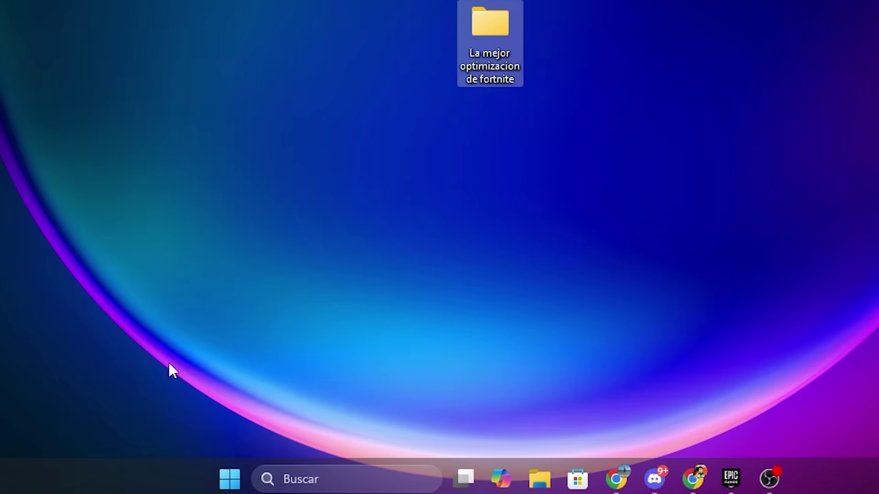
Step: Open Windows Configuración and go through Juegos and Modo de juego to the related Gráficos settings
click(228, 479)
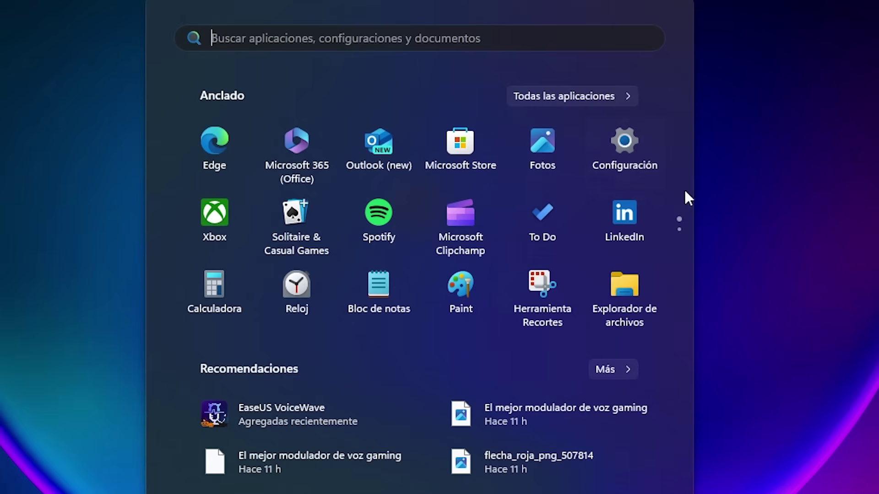
click(618, 149)
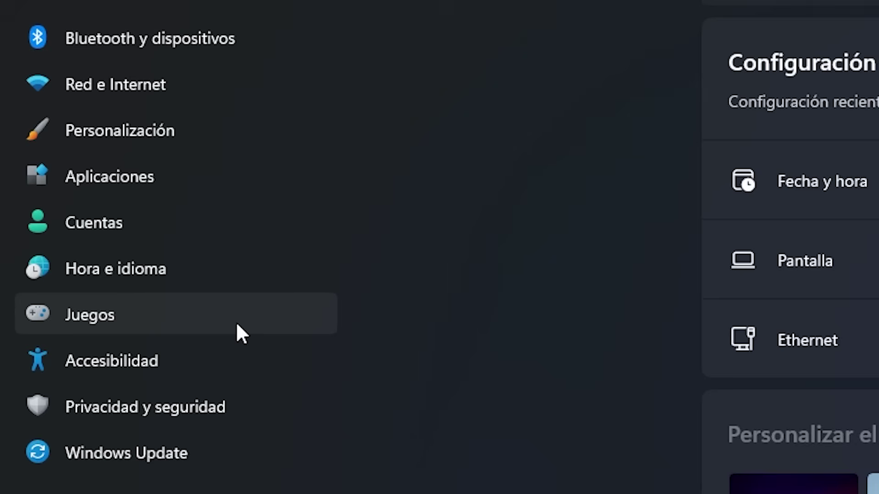
click(63, 246)
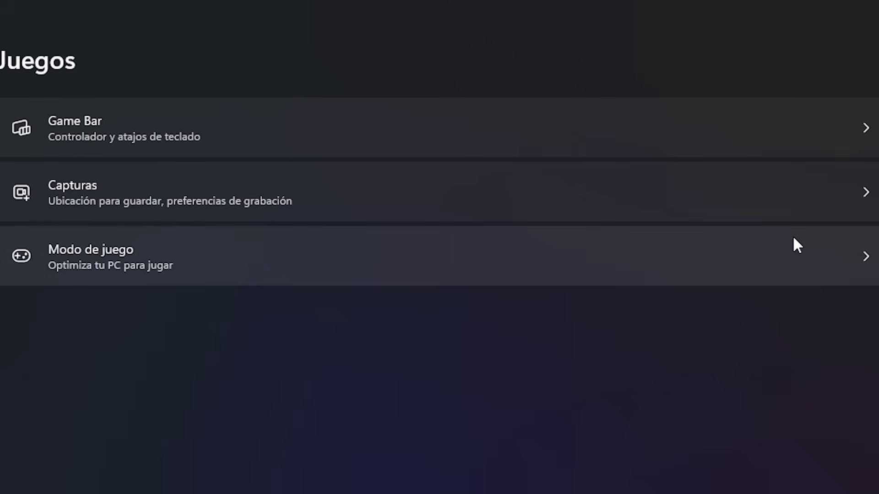
click(346, 279)
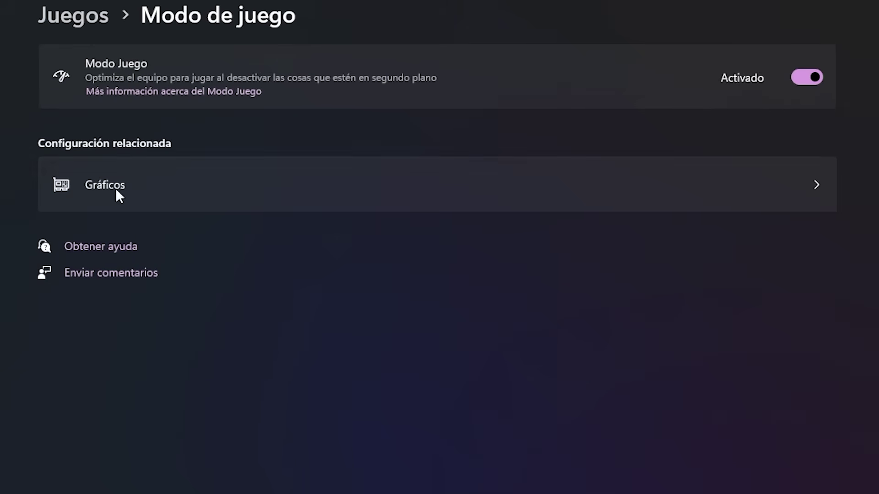
click(307, 187)
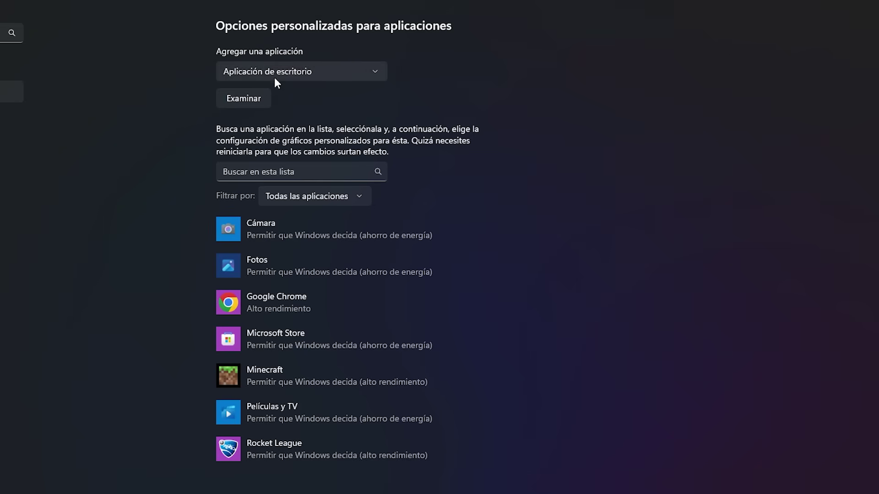
Step: Add FortniteLauncher from Archivos de programa\Epic Games\Fortnite\FortniteGame\Binaries\Win64 on drive C: to the apps with custom graphics options
click(254, 102)
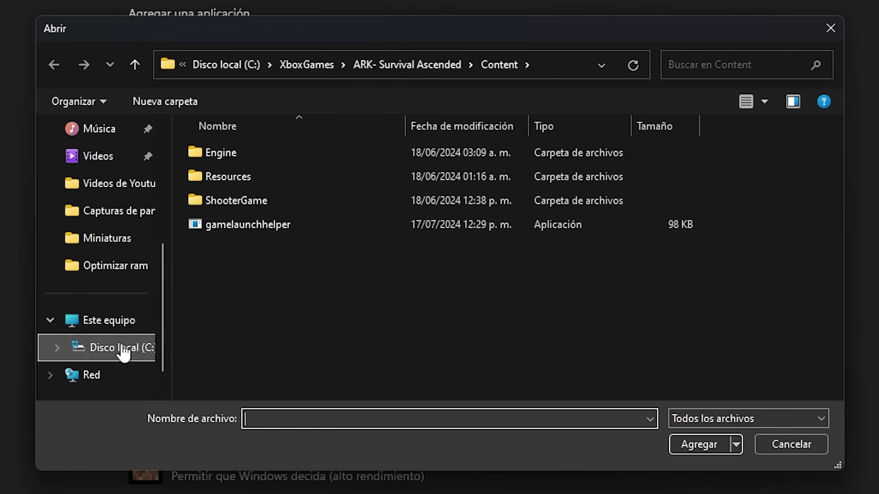
click(105, 326)
double_click(348, 161)
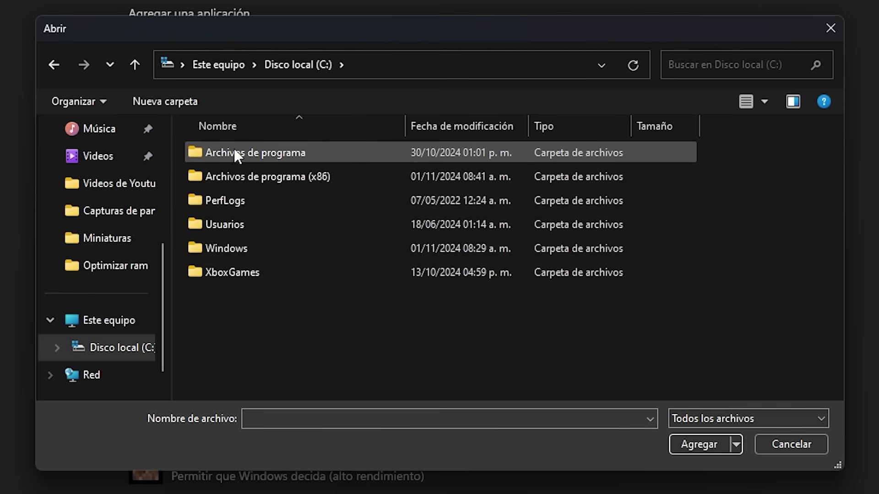
double_click(371, 156)
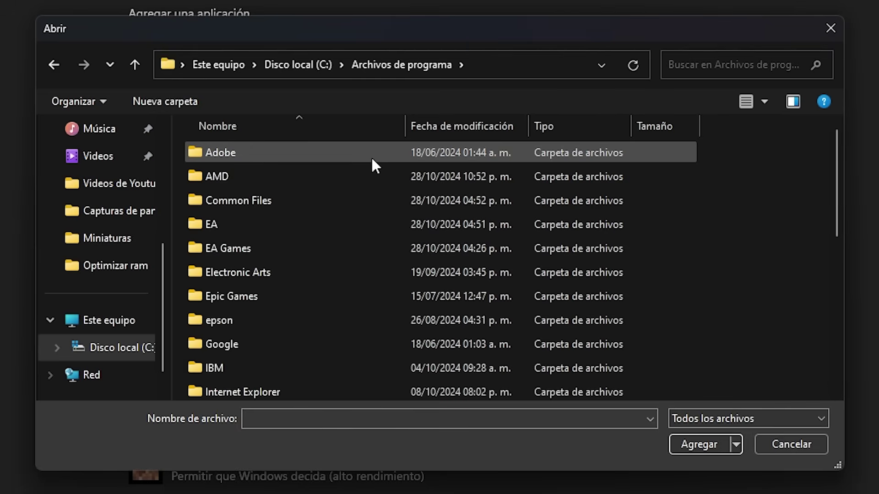
double_click(311, 303)
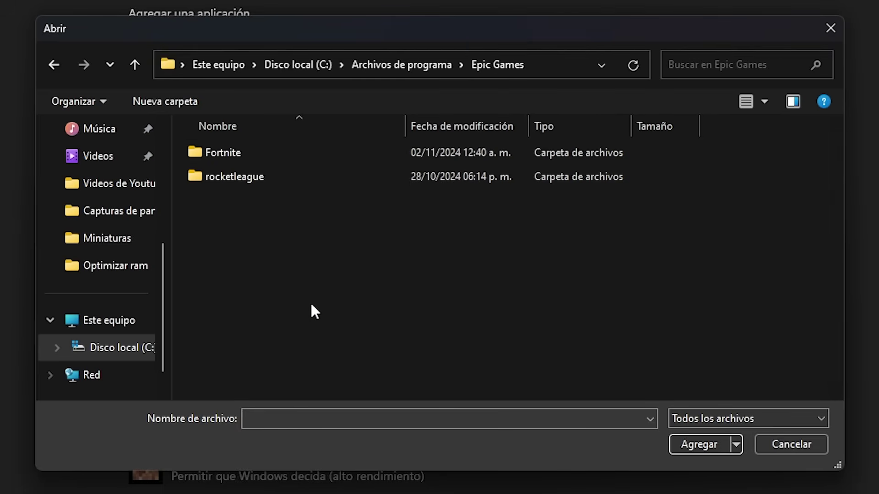
double_click(259, 151)
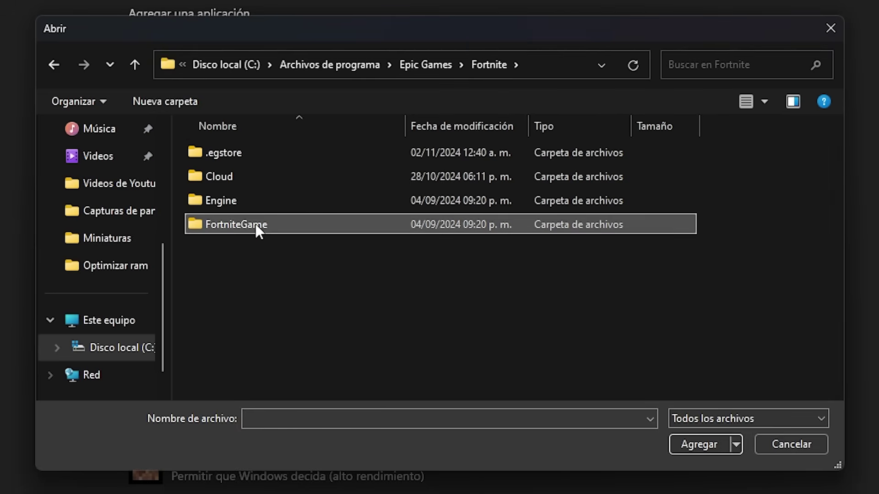
double_click(255, 224)
double_click(270, 153)
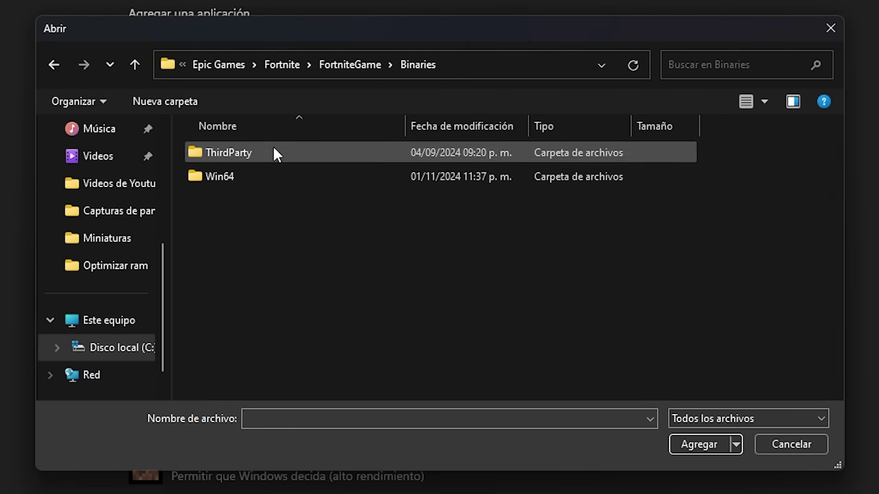
double_click(266, 177)
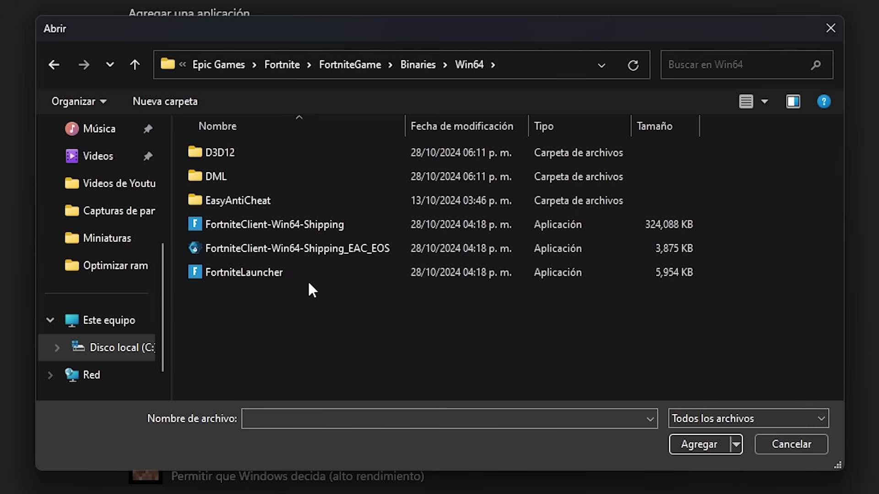
click(345, 274)
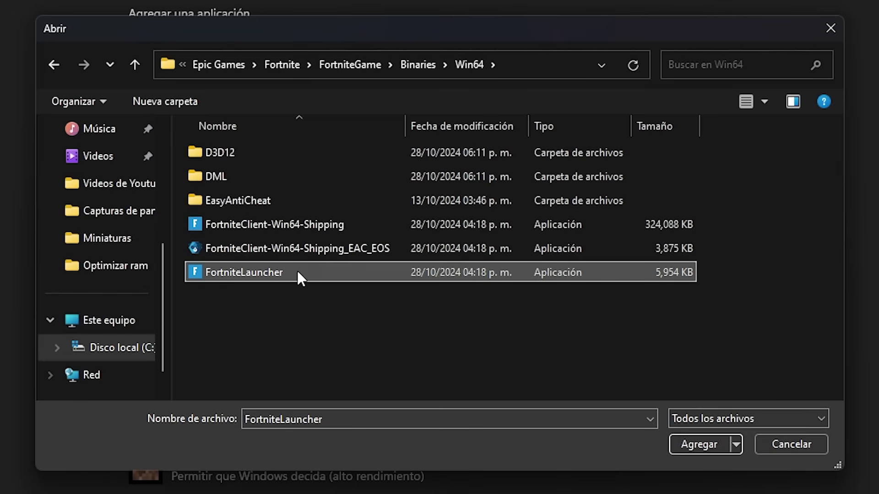
click(711, 442)
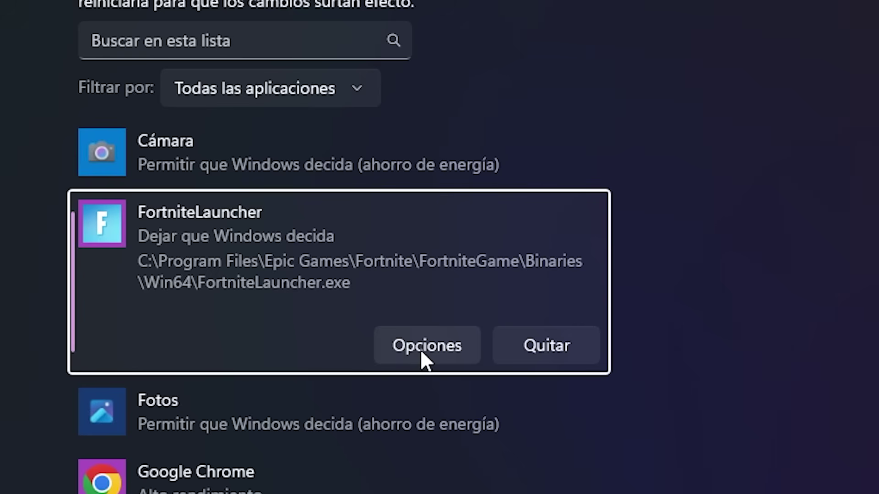
Step: Set FortniteLauncher's graphics preference to "Alto rendimiento" and save it
click(421, 351)
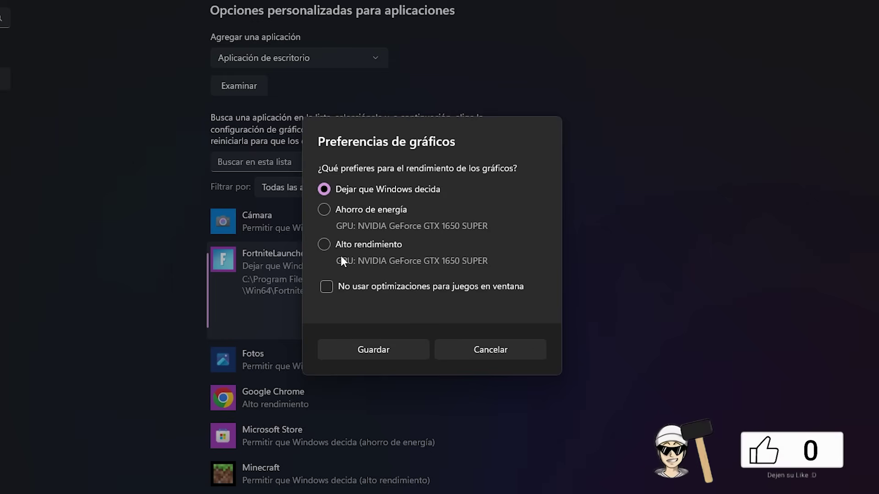
click(332, 242)
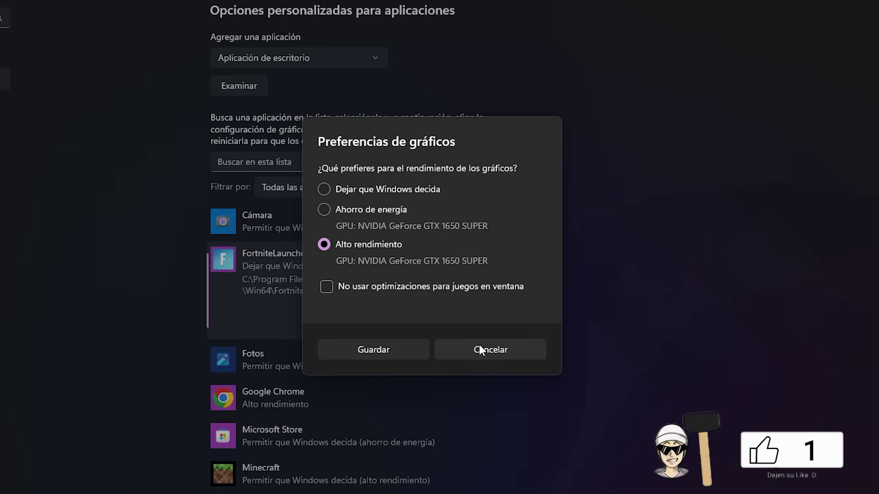
click(402, 348)
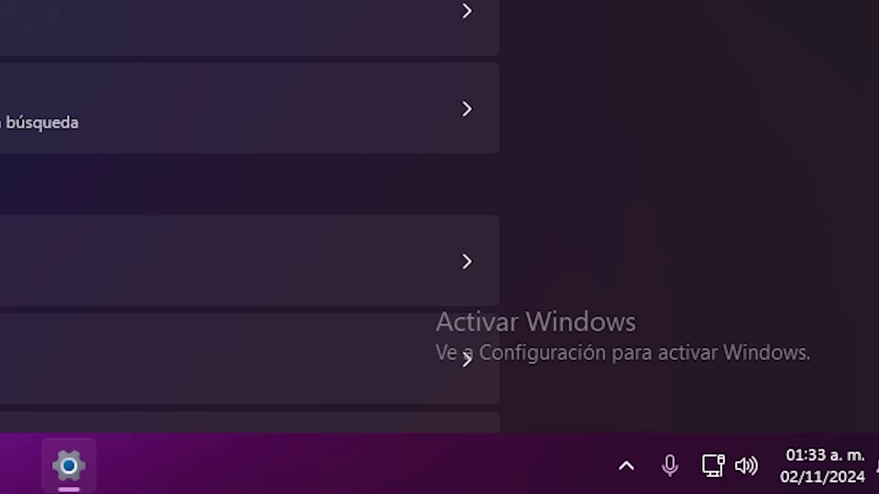
Step: Switch to the Epic Games launcher, find Fortnite in the library and open its installation options
click(627, 482)
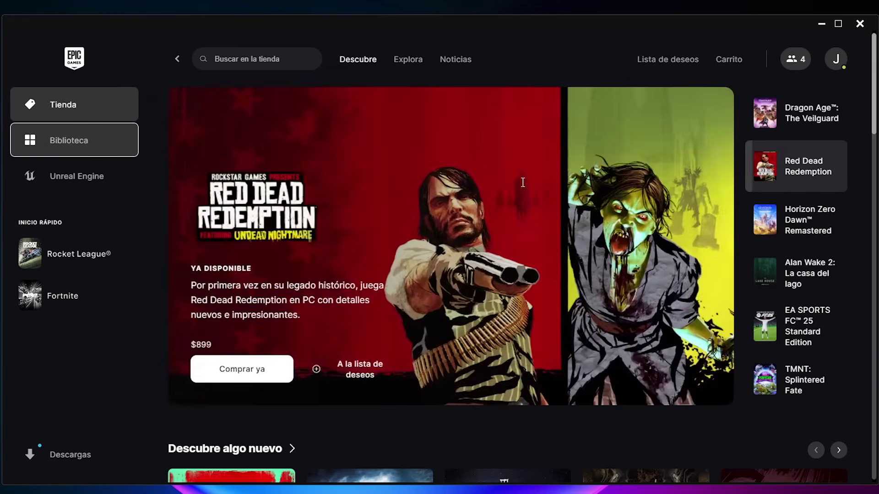
click(73, 155)
scroll(430, 303, down, 8)
scroll(448, 293, down, 10)
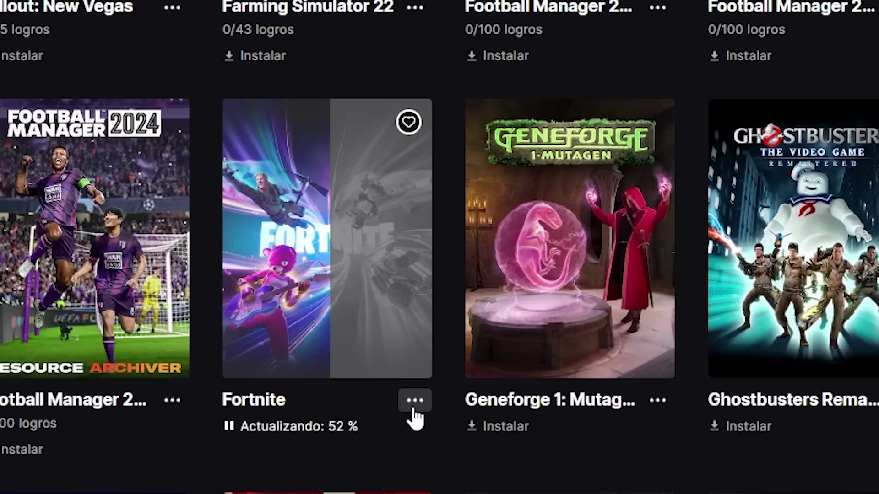
click(415, 401)
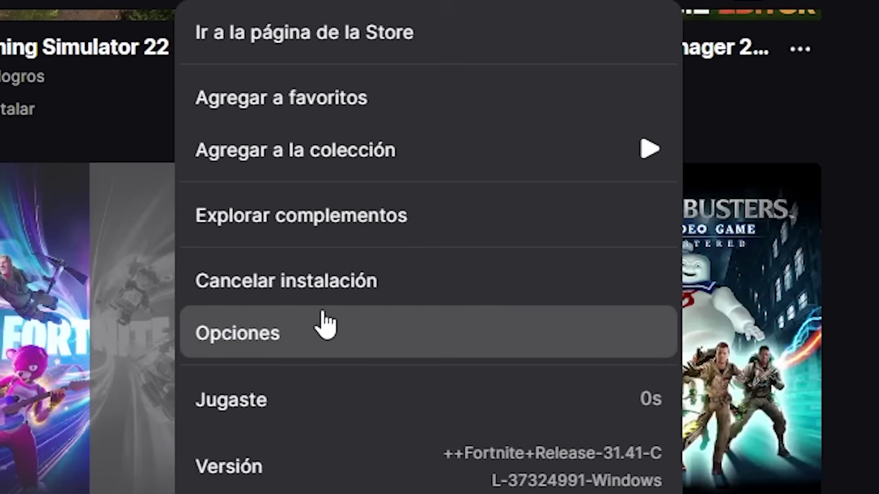
click(517, 235)
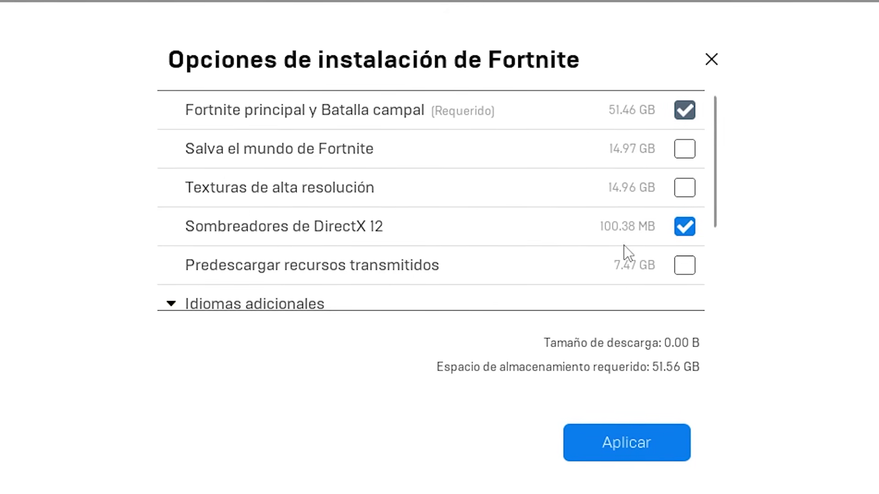
Step: Deselect "Sombreadores de DirectX 12" in Fortnite's installation options and check the rest of the component list
click(692, 238)
scroll(457, 233, down, 3)
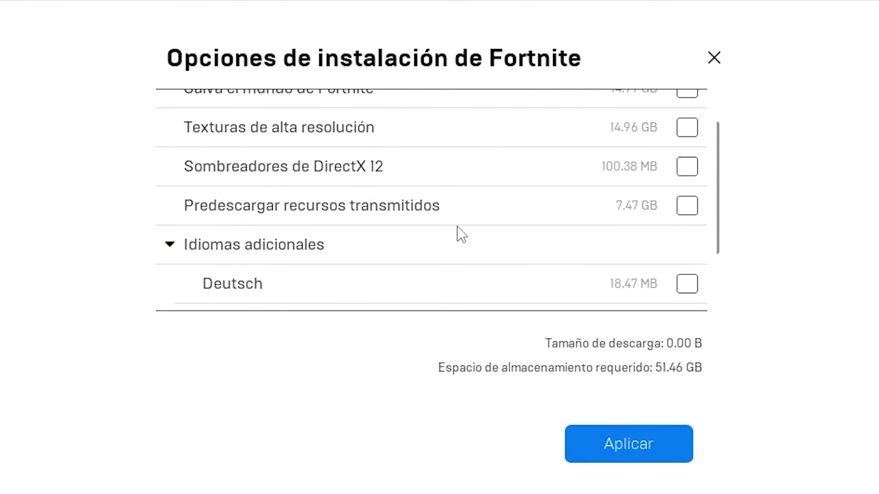
scroll(457, 226, up, 3)
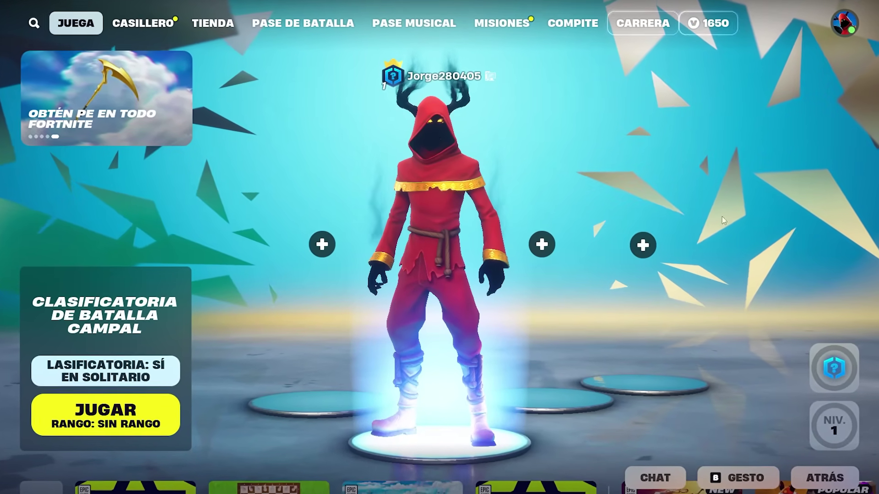
Step: Switch to the Fortnite lobby and open the game's video settings
click(842, 24)
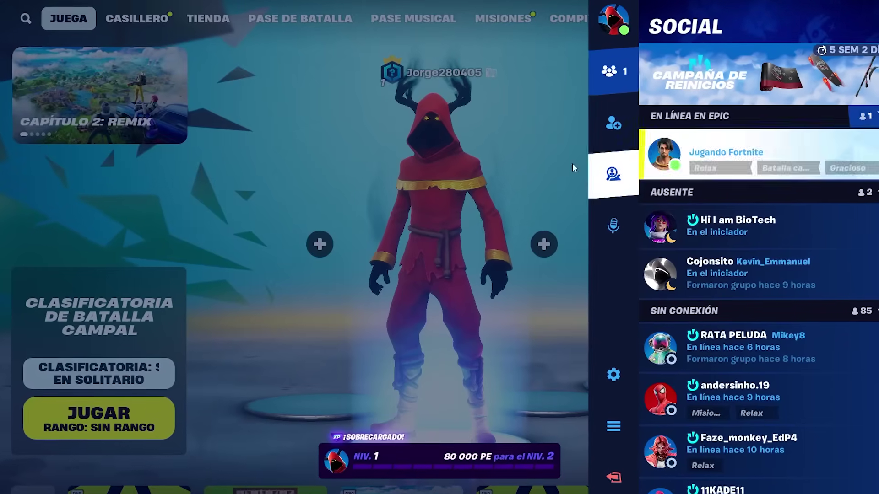
click(613, 374)
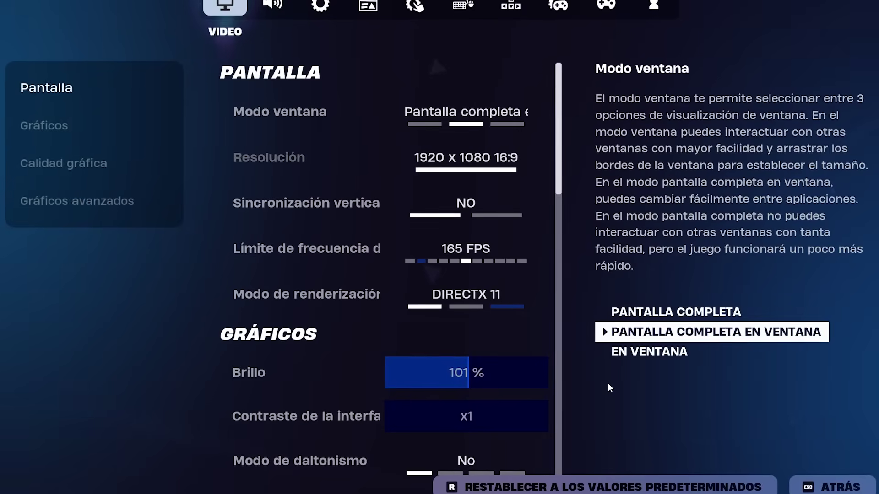